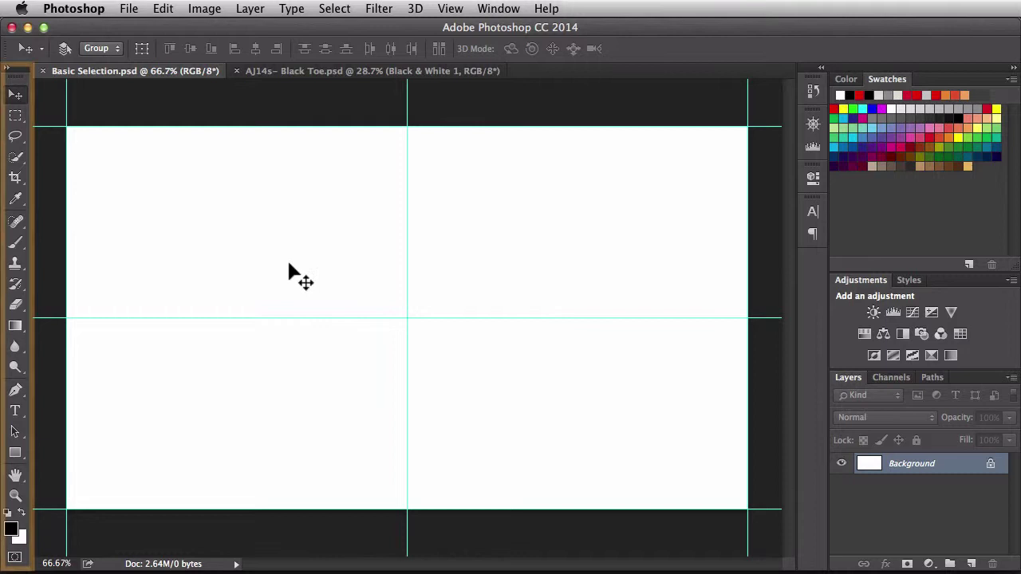
Draw a rectangular marquee of about 11.778 × 3.444 in, centred on the guide intersection.
{"action": "left_click", "coordinate": [19, 118]}
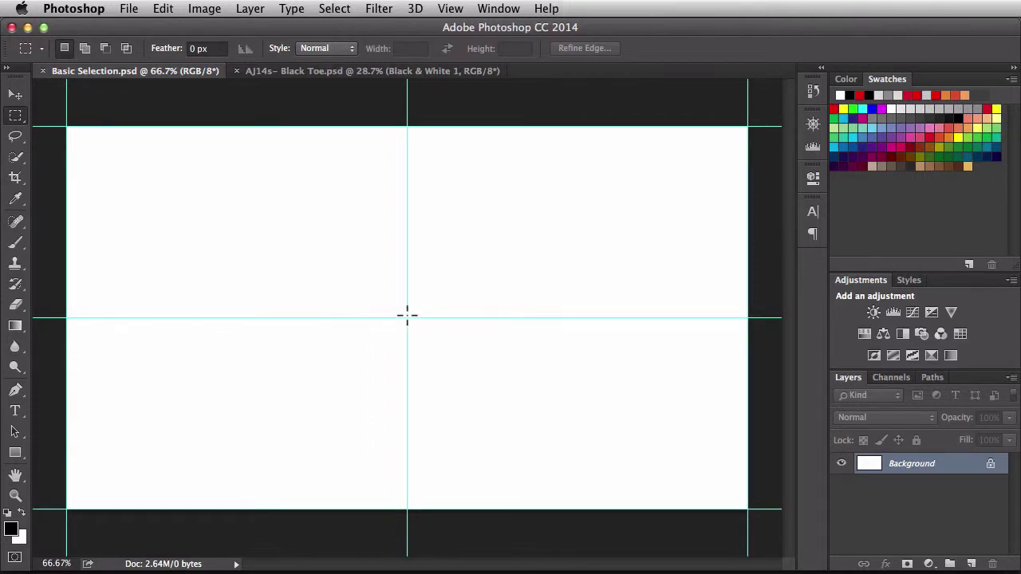
{"action": "left_click_drag", "start_coordinate": [407, 317], "coordinate": [632, 253]}
{"action": "key", "text": "alt"}
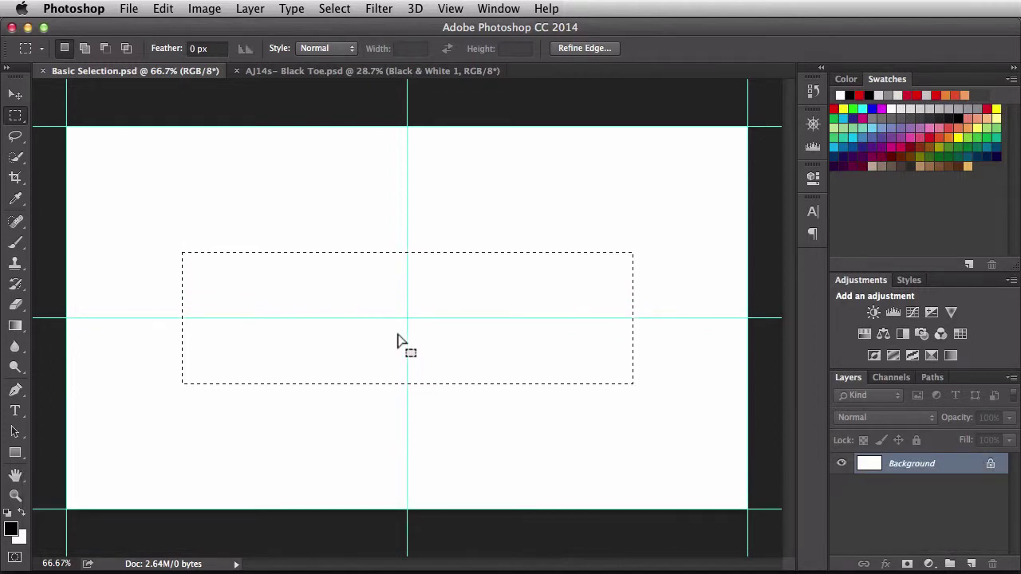
Add an elliptical marquee centred on the guide intersection to the existing rectangle selection.
{"action": "key", "text": "shift+m"}
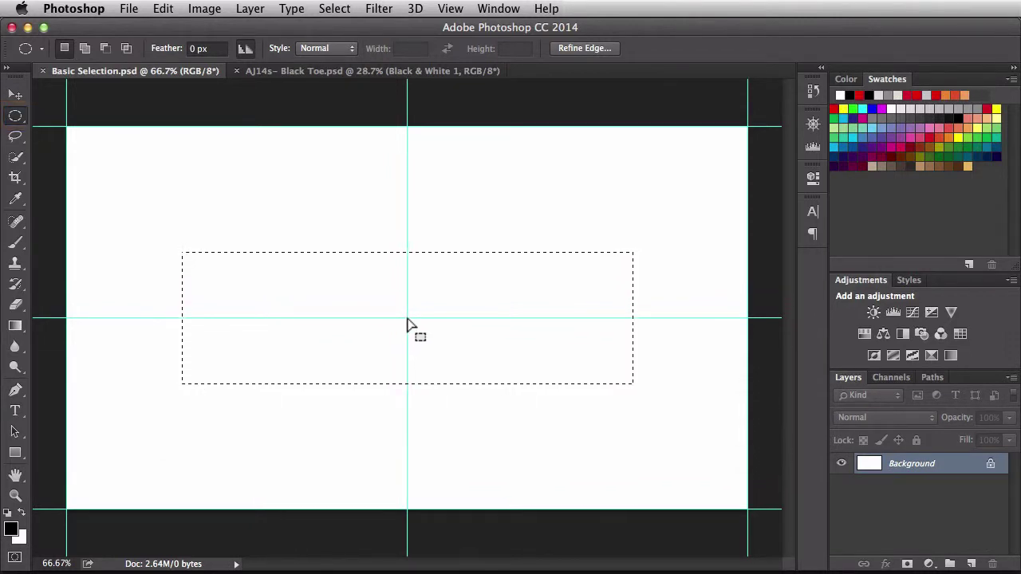
{"action": "key", "text": "shift"}
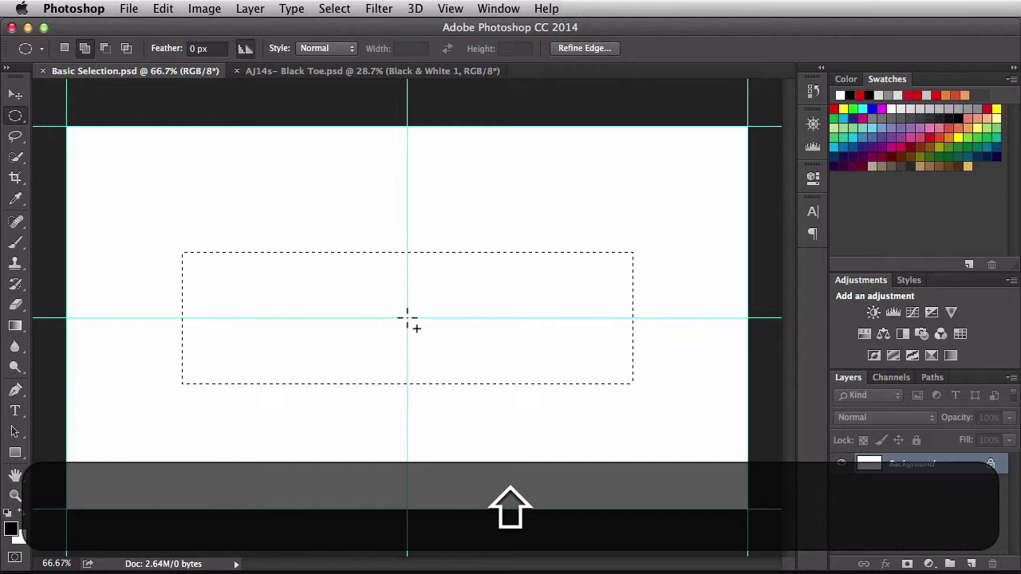
{"action": "mouse_move", "coordinate": [407, 318]}
{"action": "left_mouse_down"}
{"action": "mouse_move", "coordinate": [468, 275]}
{"action": "mouse_move", "coordinate": [485, 218]}
{"action": "mouse_move", "coordinate": [560, 202]}
{"action": "left_mouse_up"}
{"action": "key", "text": "alt"}
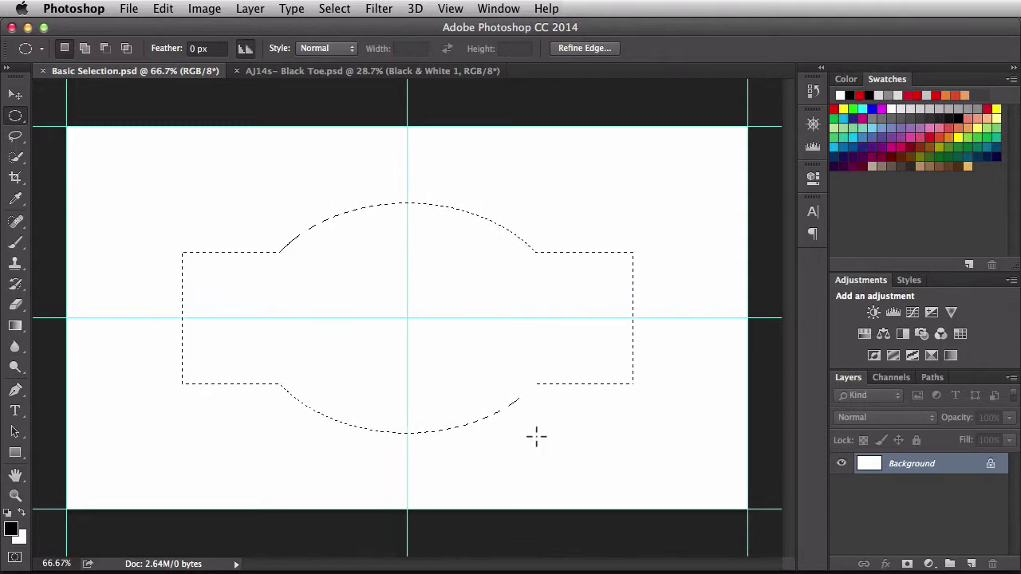
Save the combined rectangle-and-ellipse selection as a new channel named 'new shape'.
{"action": "left_click", "coordinate": [333, 10]}
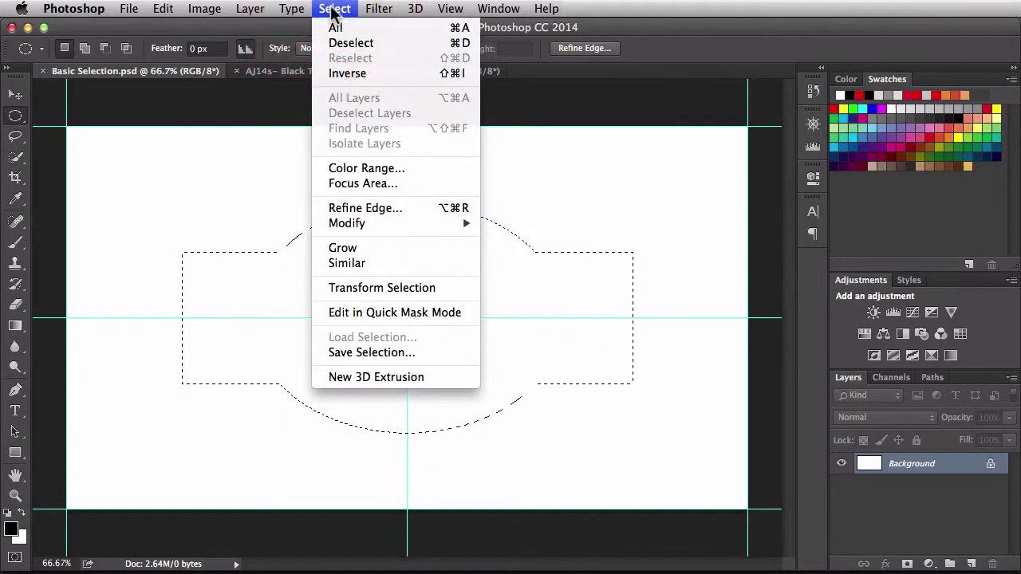
{"action": "left_click", "coordinate": [429, 352]}
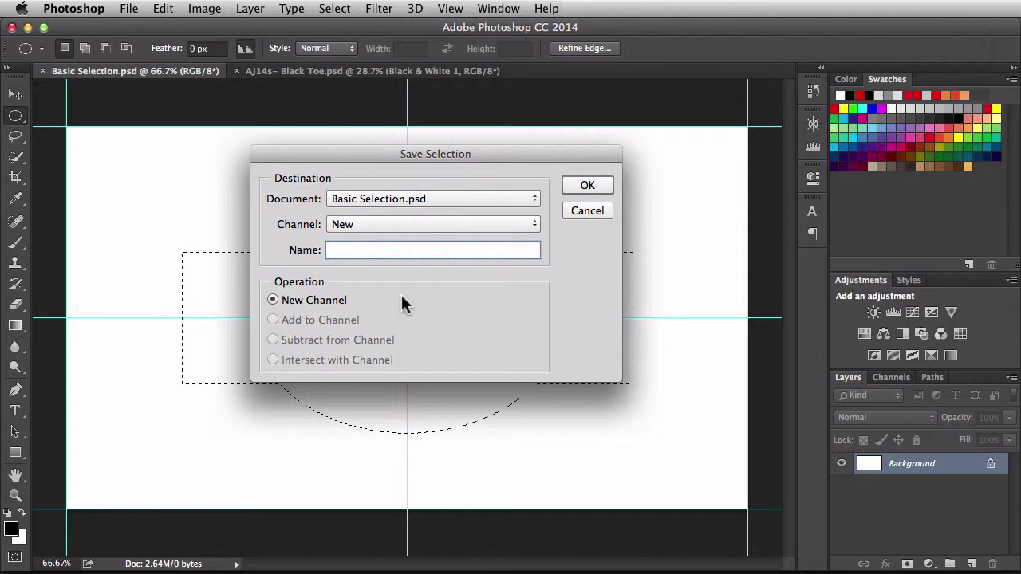
{"action": "type", "text": "new shape"}
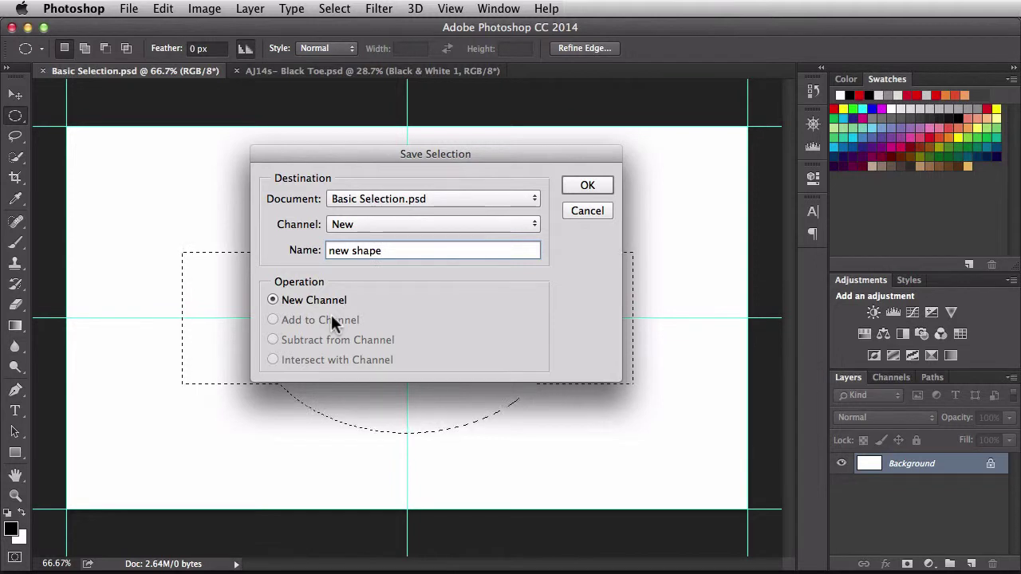
{"action": "left_click", "coordinate": [582, 185]}
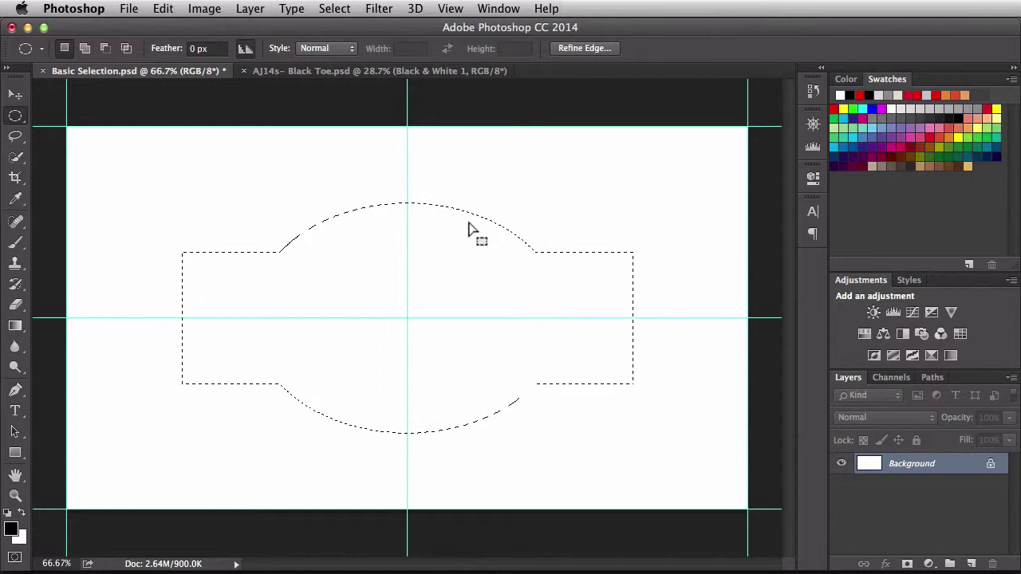
Deselect, then load the 'new shape' channel as the selection with Invert left unchecked.
{"action": "key", "text": "super"}
{"action": "key", "text": "super+d"}
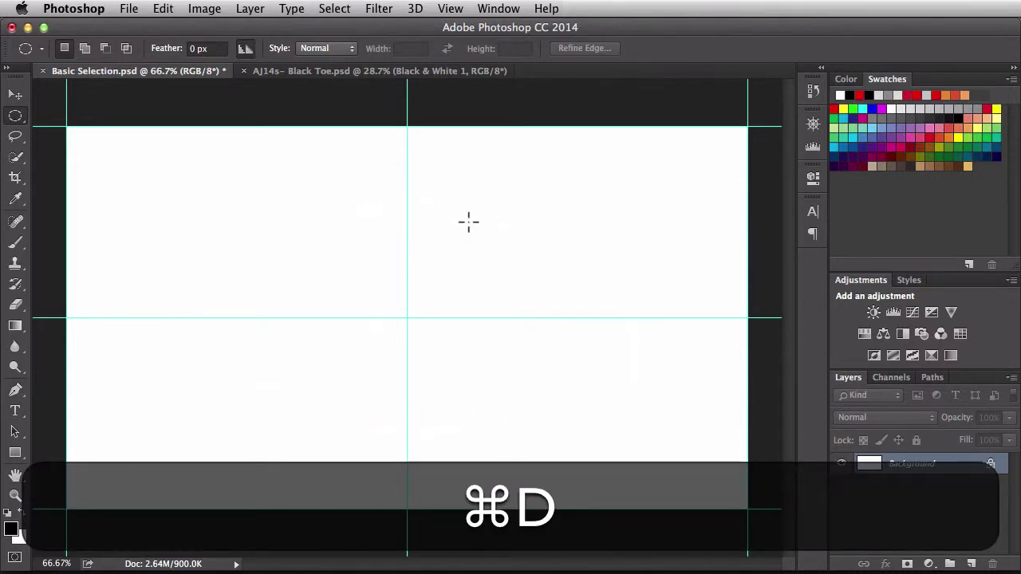
{"action": "left_click", "coordinate": [338, 9]}
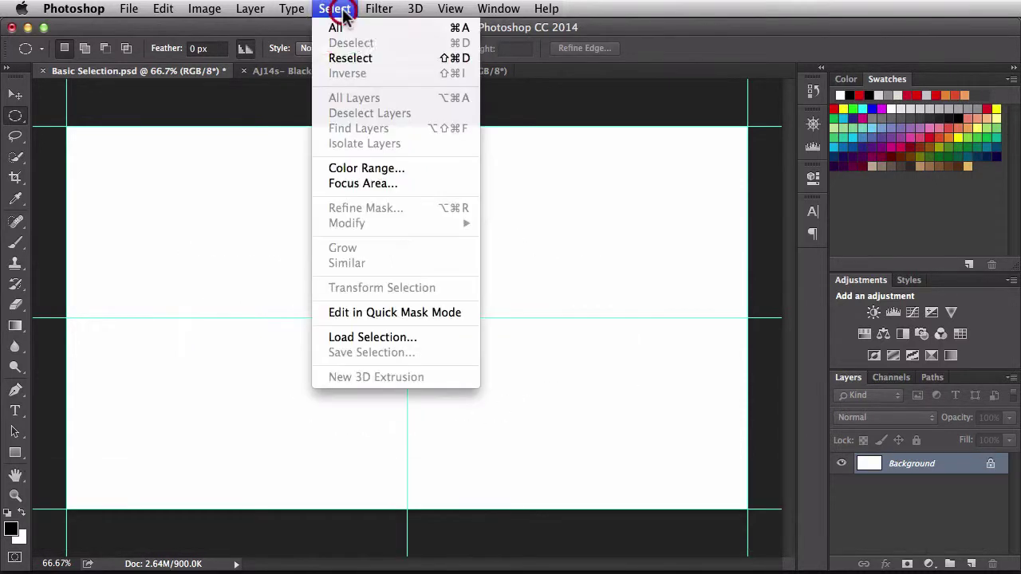
{"action": "left_click", "coordinate": [449, 337]}
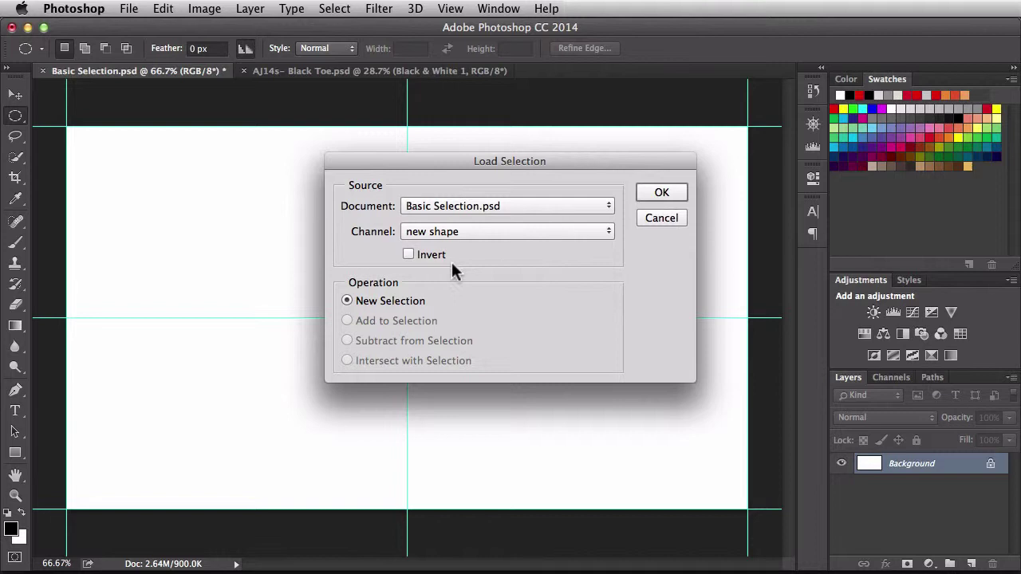
{"action": "left_click", "coordinate": [409, 254]}
{"action": "left_click", "coordinate": [408, 254]}
{"action": "left_click", "coordinate": [655, 194]}
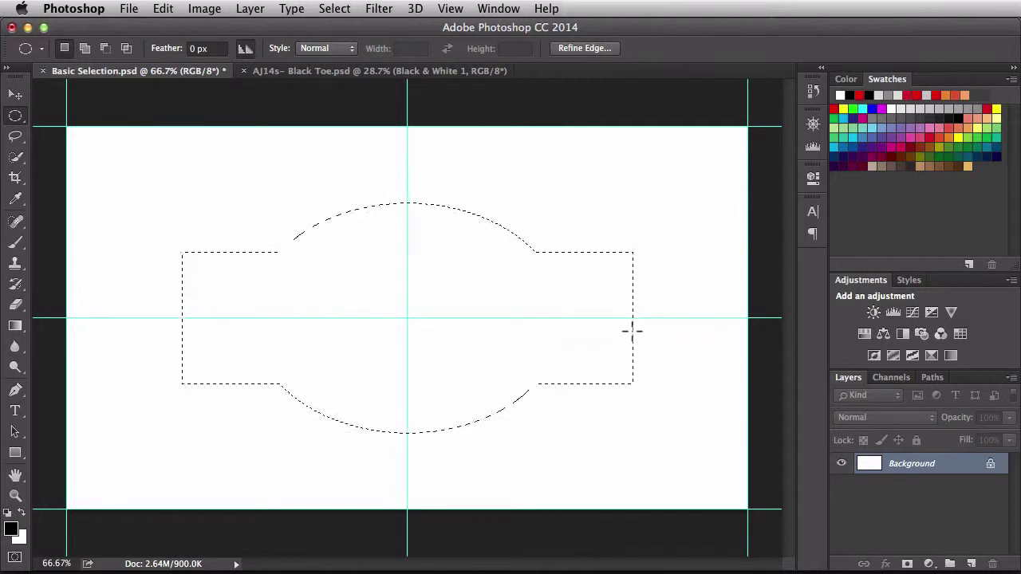
Compare the 'new shape' channel's black-and-white mask with the RGB composite, ending on RGB.
{"action": "left_click", "coordinate": [891, 377]}
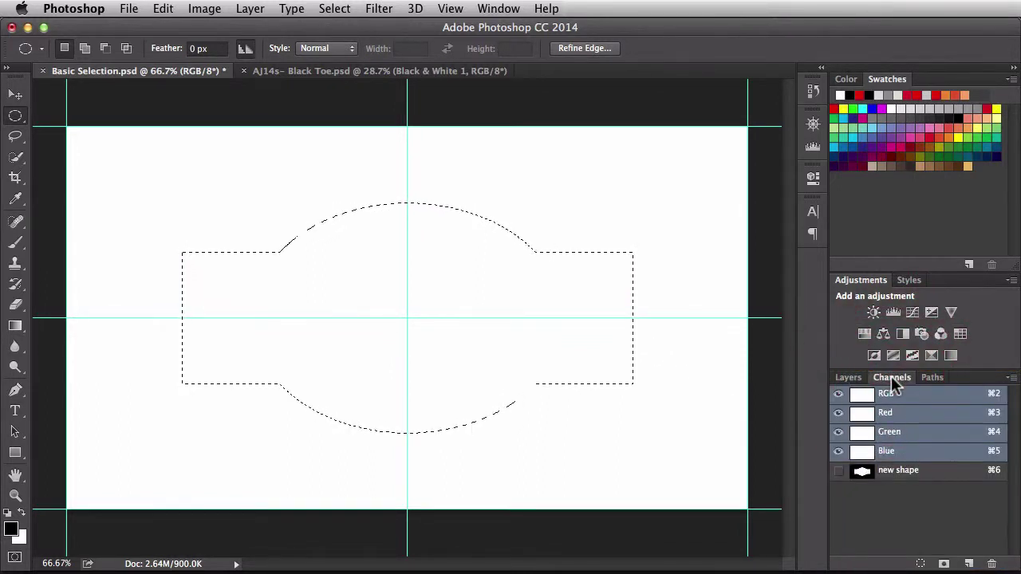
{"action": "left_click", "coordinate": [881, 476]}
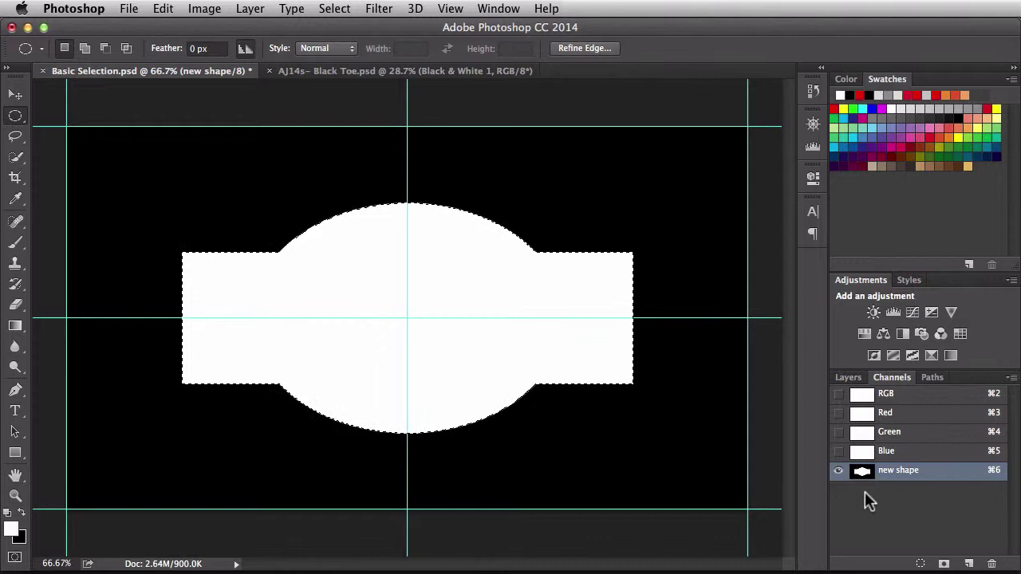
{"action": "left_click", "coordinate": [914, 397]}
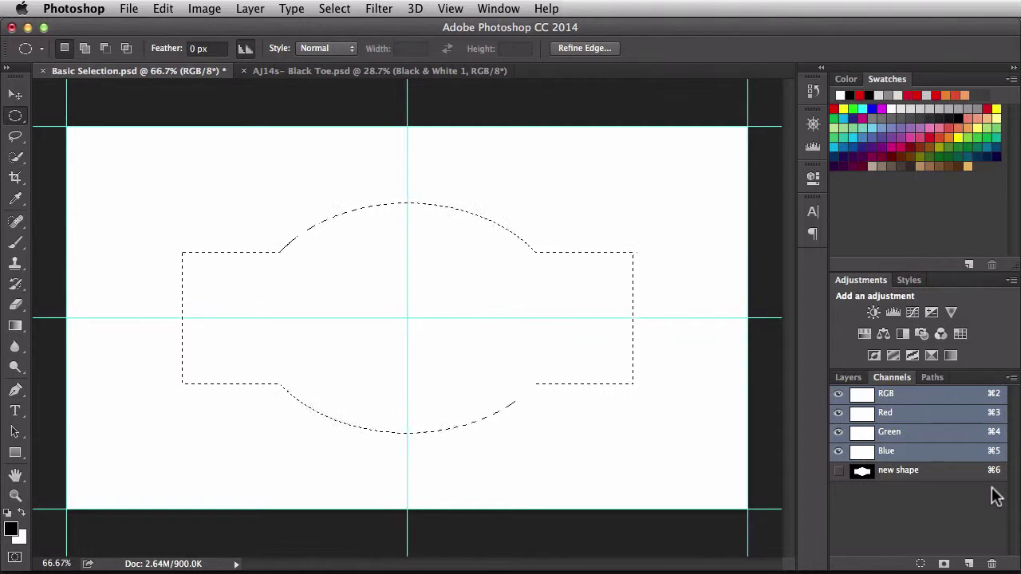
{"action": "key", "text": "super+6"}
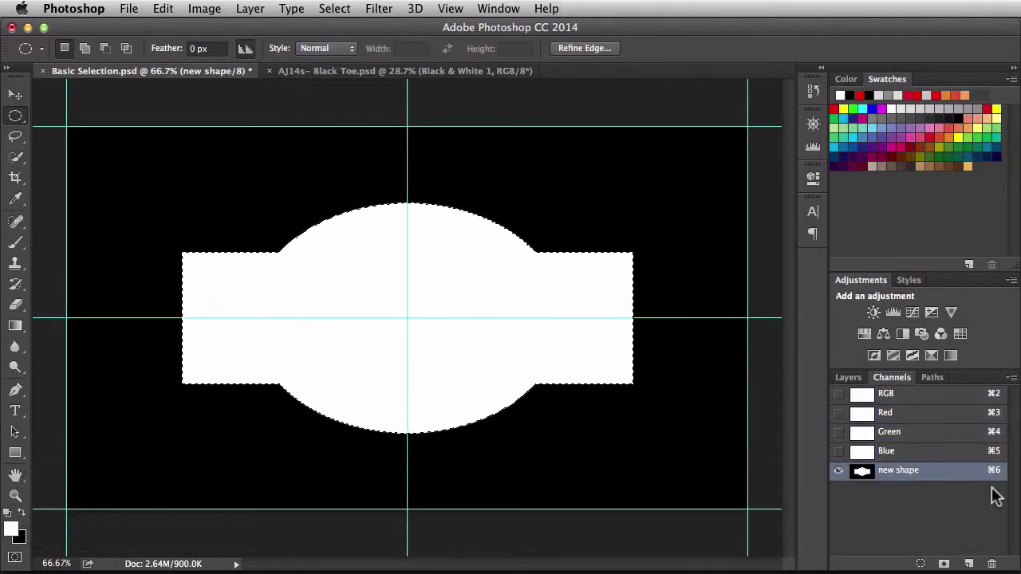
{"action": "key", "text": "super+2"}
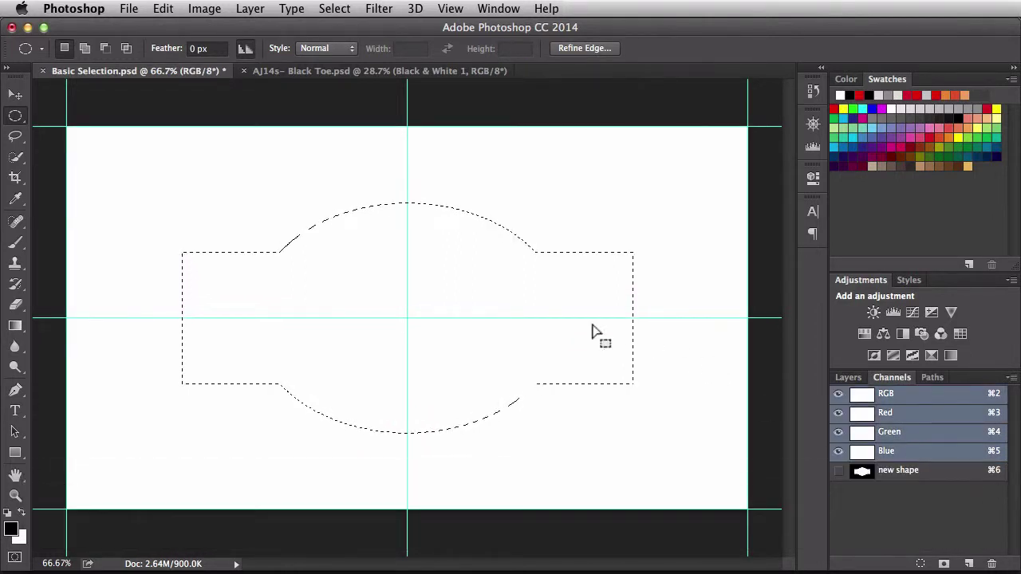
In the Black Toe photo, paint a first Quick Selection over the right shoe with an enlarged brush.
{"action": "left_click", "coordinate": [307, 72]}
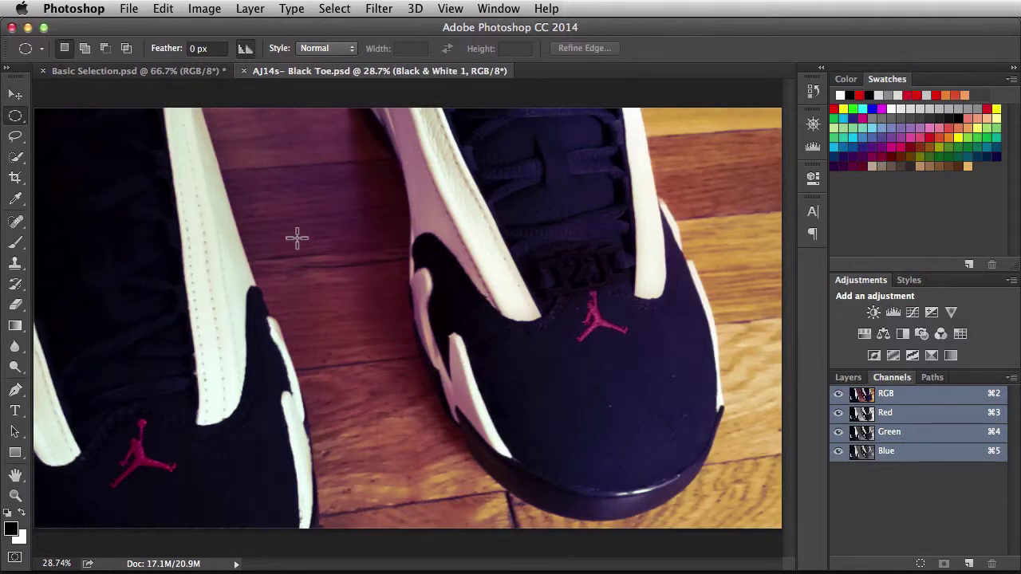
{"action": "key", "text": "w"}
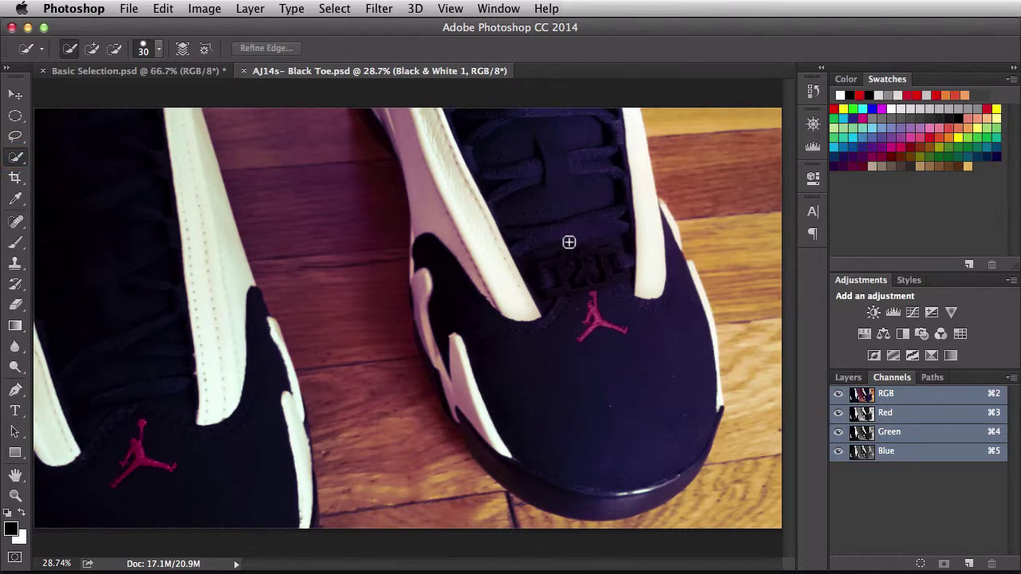
{"action": "key", "text": "bracketright"}
{"action": "key", "text": "bracketright"}
{"action": "key", "text": "bracketright"}
{"action": "key", "text": "bracketright"}
{"action": "key", "text": "bracketright"}
{"action": "key", "text": "bracketright"}
{"action": "key", "text": "bracketright"}
{"action": "key", "text": "bracketright"}
{"action": "key", "text": "bracketright"}
{"action": "key", "text": "bracketright"}
{"action": "key", "text": "bracketright"}
{"action": "key", "text": "bracketright"}
{"action": "key", "text": "bracketright"}
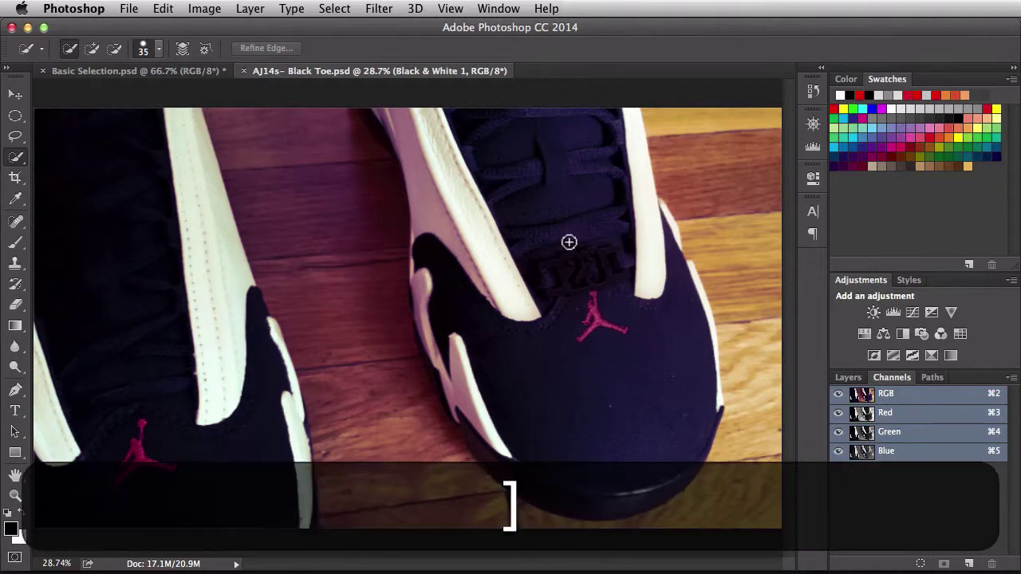
{"action": "key", "text": "bracketright"}
{"action": "key", "text": "bracketright"}
{"action": "key", "text": "bracketright"}
{"action": "key", "text": "bracketright"}
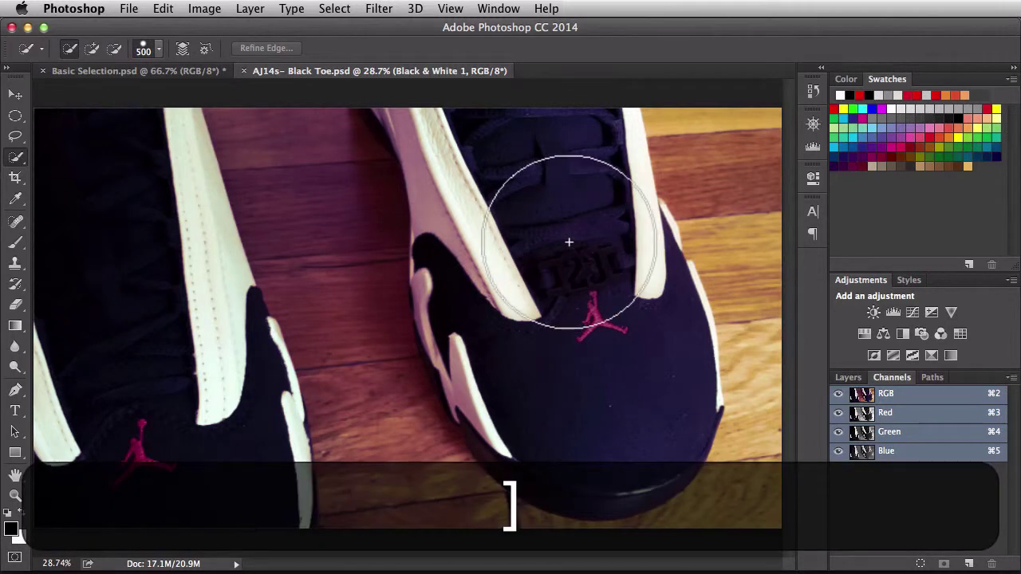
{"action": "left_click_drag", "start_coordinate": [587, 380], "coordinate": [542, 255]}
Extend the shoe selection with a smaller brush to cover the toe, edges, collar and heel.
{"action": "left_click", "coordinate": [581, 277]}
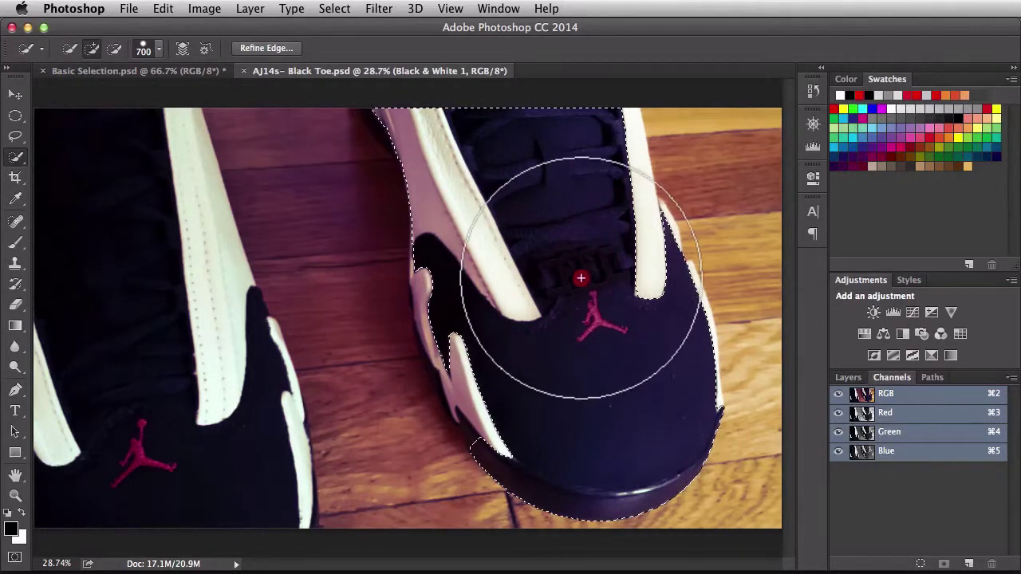
{"action": "left_click", "coordinate": [524, 342]}
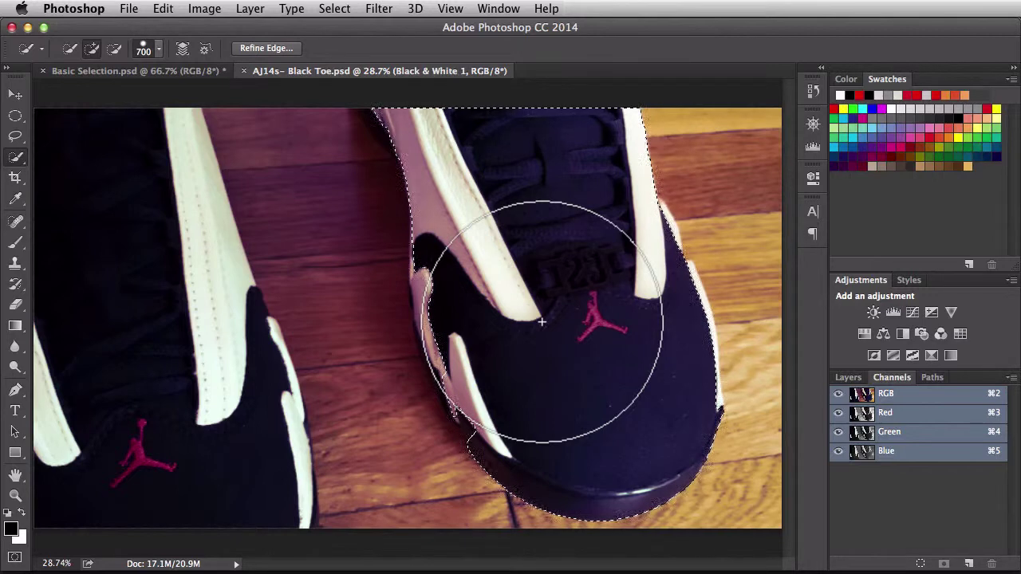
{"action": "key", "text": "bracketleft"}
{"action": "key", "text": "bracketleft"}
{"action": "key", "text": "bracketleft"}
{"action": "key", "text": "bracketleft"}
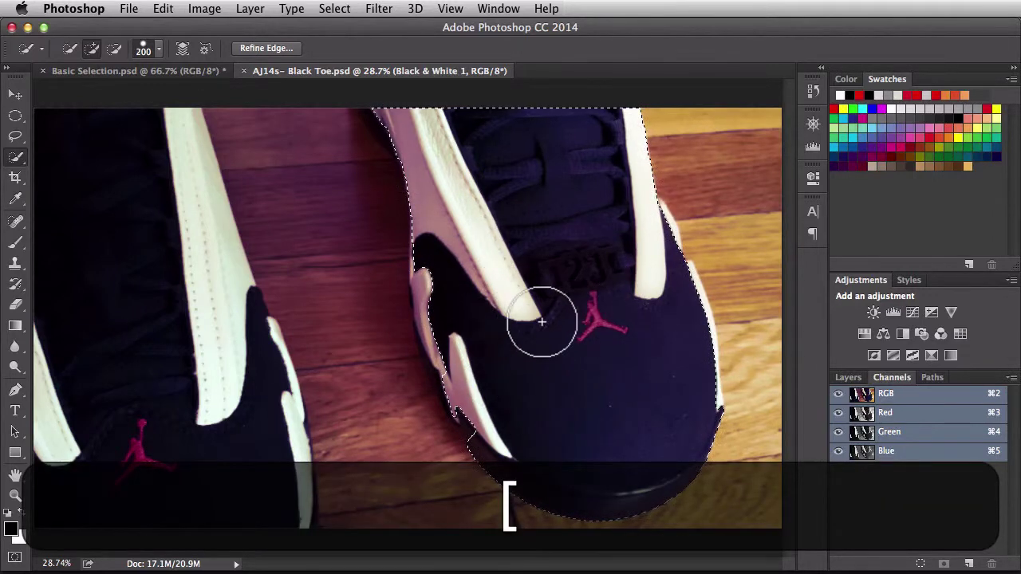
{"action": "left_click_drag", "start_coordinate": [440, 290], "coordinate": [415, 276]}
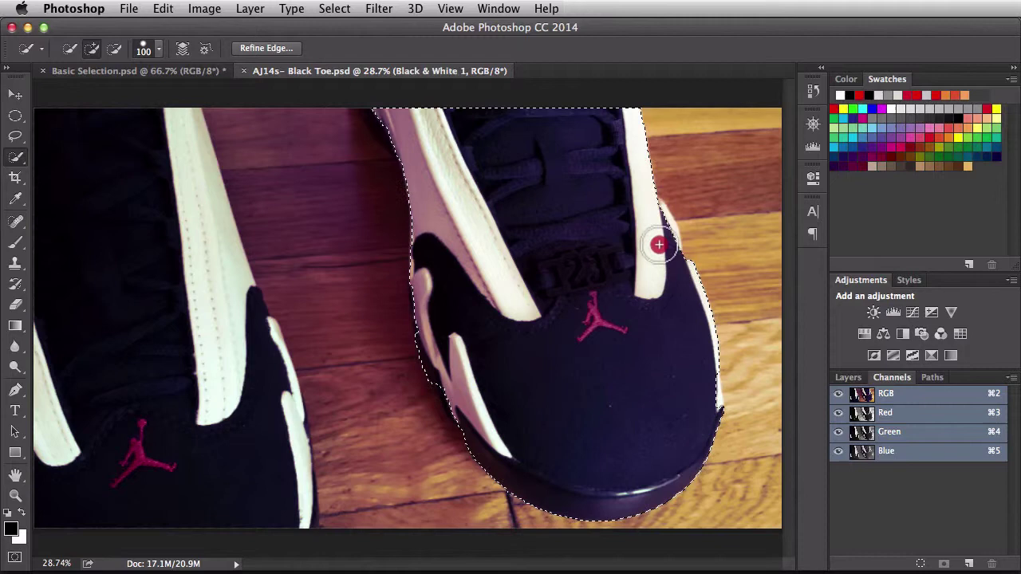
{"action": "left_click", "coordinate": [711, 410]}
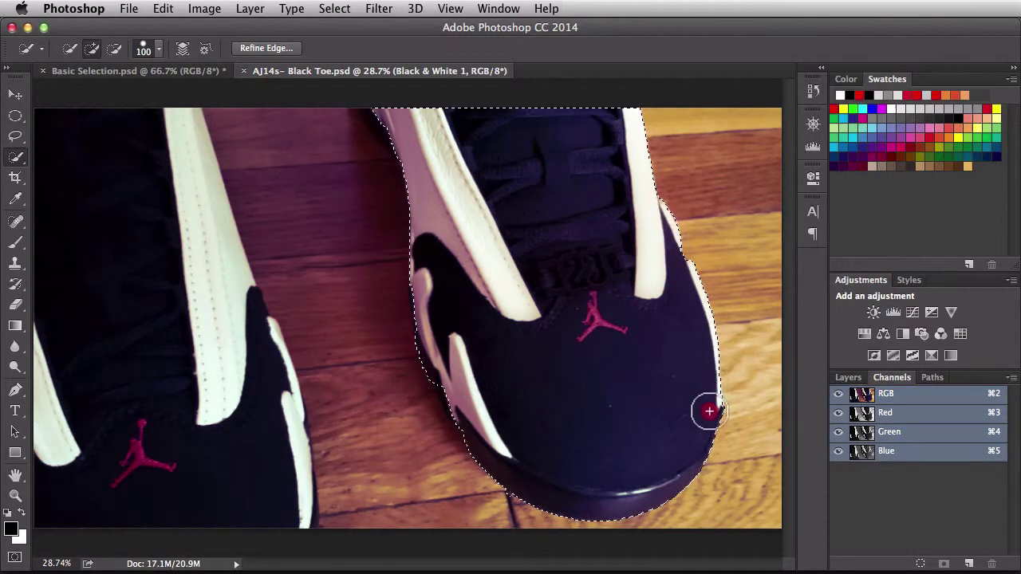
{"action": "left_click_drag", "start_coordinate": [378, 114], "coordinate": [390, 134]}
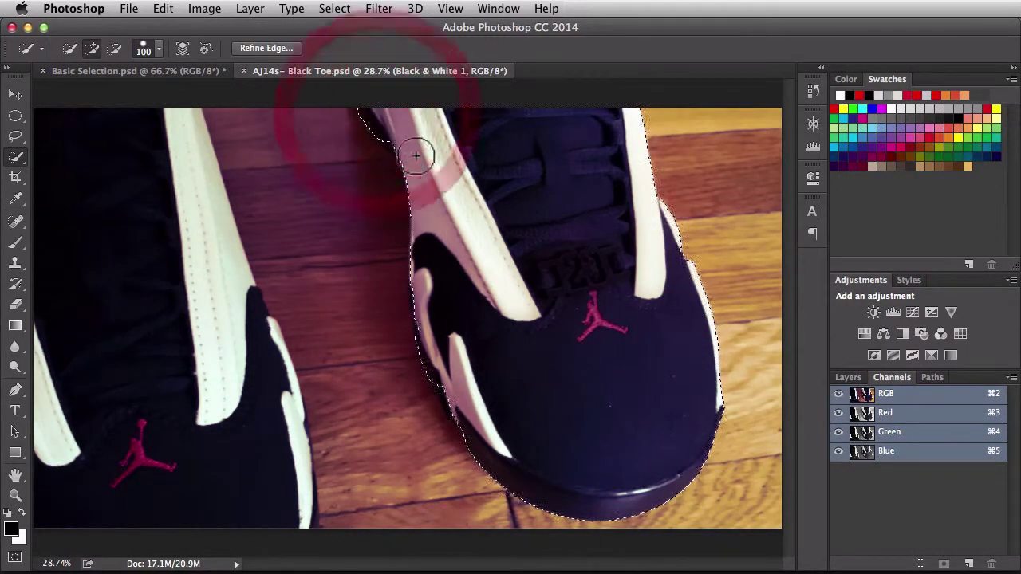
{"action": "mouse_move", "coordinate": [430, 334]}
{"action": "left_mouse_down"}
{"action": "mouse_move", "coordinate": [407, 282]}
{"action": "mouse_move", "coordinate": [364, 285]}
{"action": "left_mouse_up"}
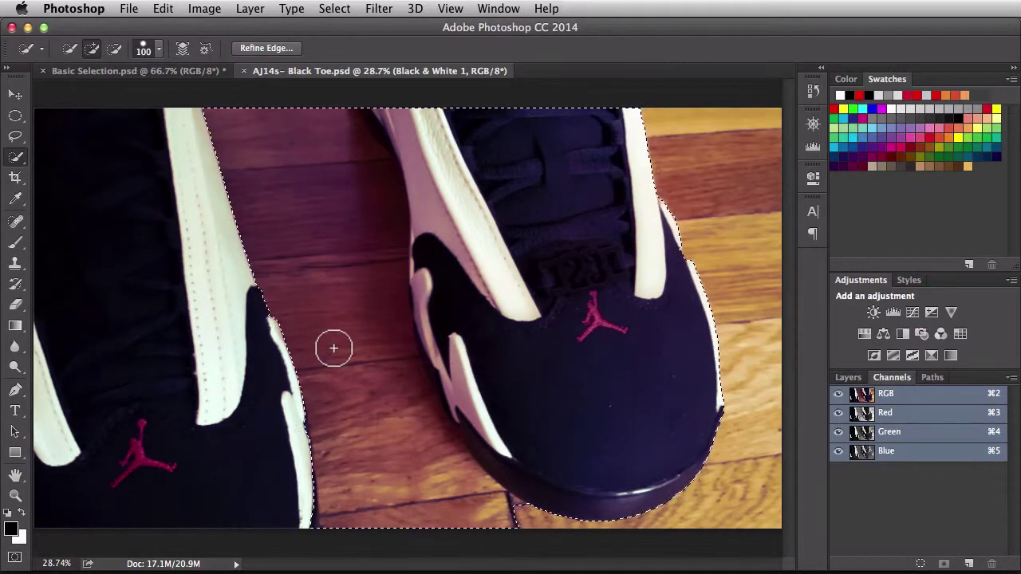
Subtract the floor strip and edge bumps left of the right shoe from the selection.
{"action": "key", "text": "alt"}
{"action": "left_click_drag", "start_coordinate": [333, 334], "coordinate": [285, 125]}
{"action": "left_click_drag", "start_coordinate": [323, 291], "coordinate": [353, 444]}
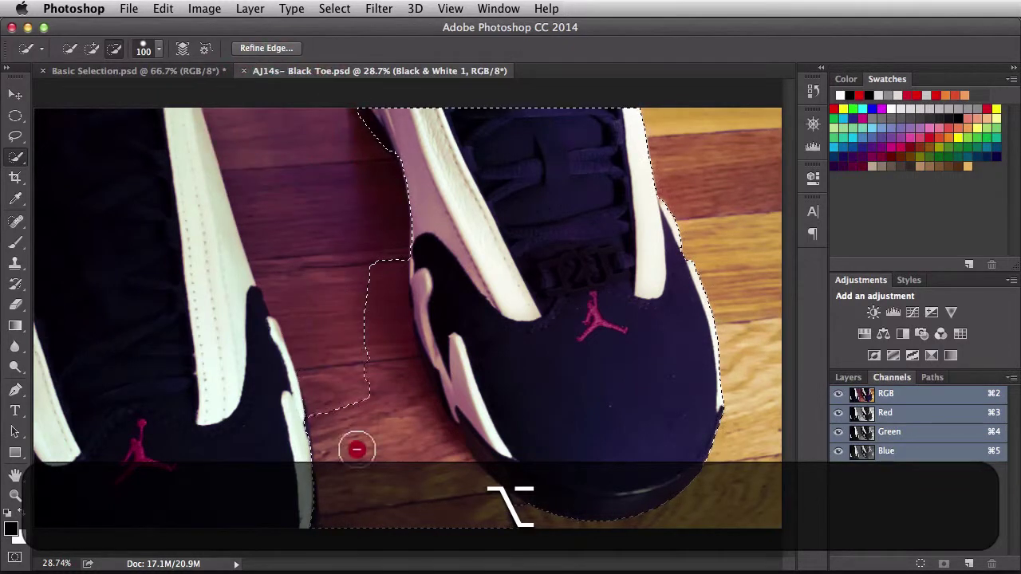
{"action": "left_click_drag", "start_coordinate": [394, 383], "coordinate": [373, 266]}
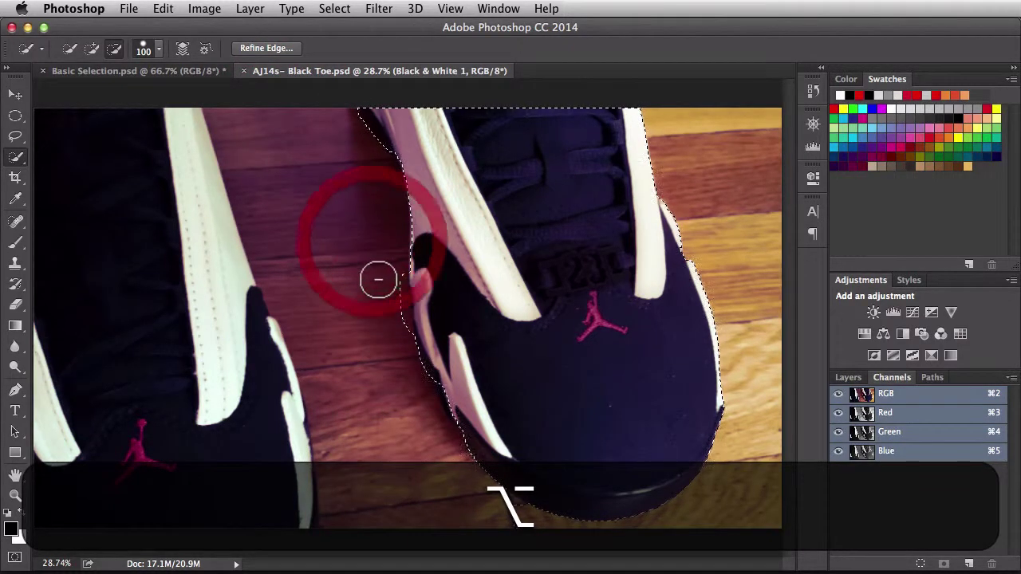
{"action": "mouse_move", "coordinate": [395, 319]}
{"action": "left_mouse_down"}
{"action": "mouse_move", "coordinate": [396, 277]}
{"action": "mouse_move", "coordinate": [404, 334]}
{"action": "left_mouse_up"}
{"action": "left_click", "coordinate": [410, 292]}
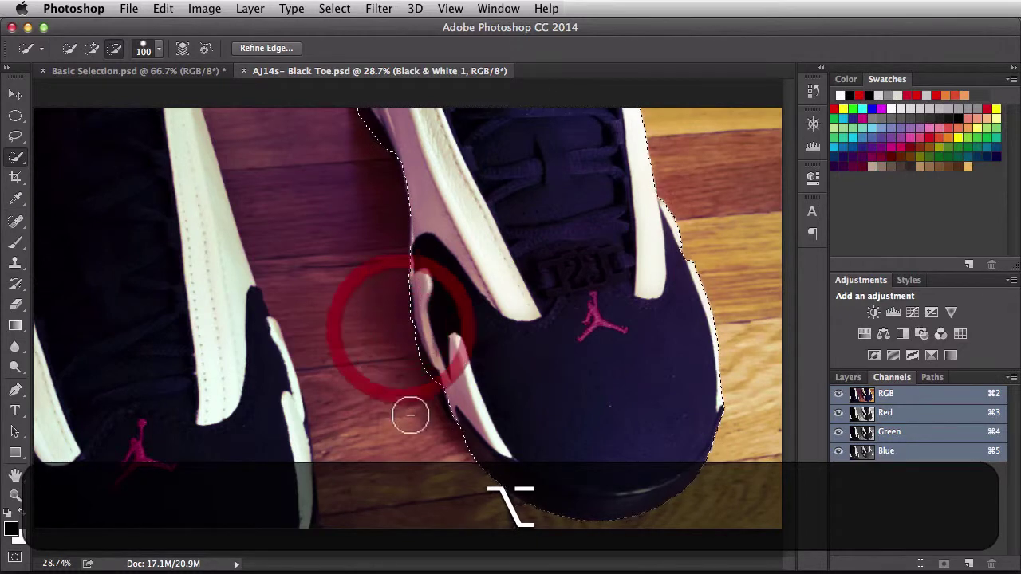
{"action": "left_click", "coordinate": [523, 503], "text": "alt"}
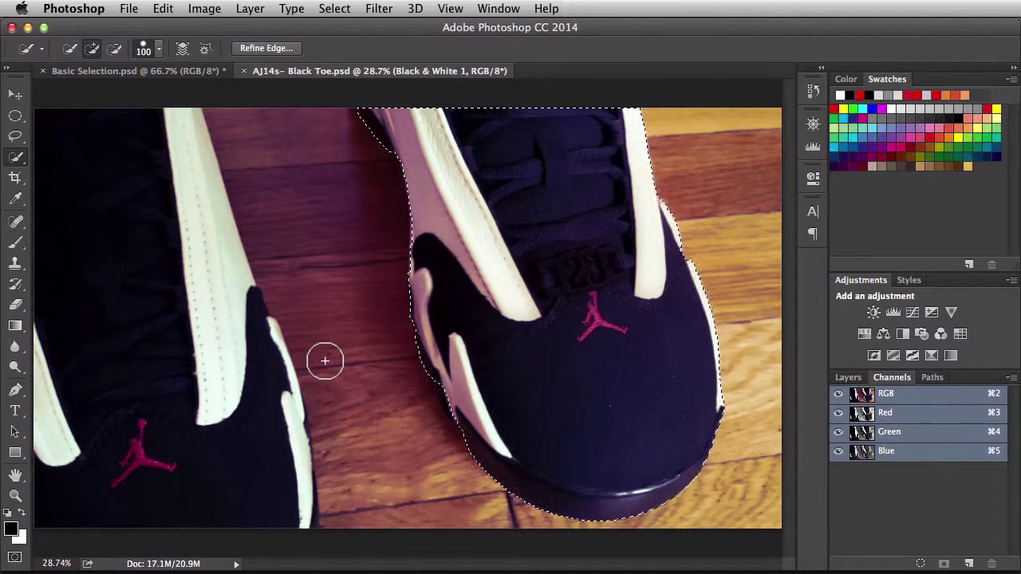
Save the right-shoe selection as a new channel named 'right foot'.
{"action": "left_click", "coordinate": [334, 8]}
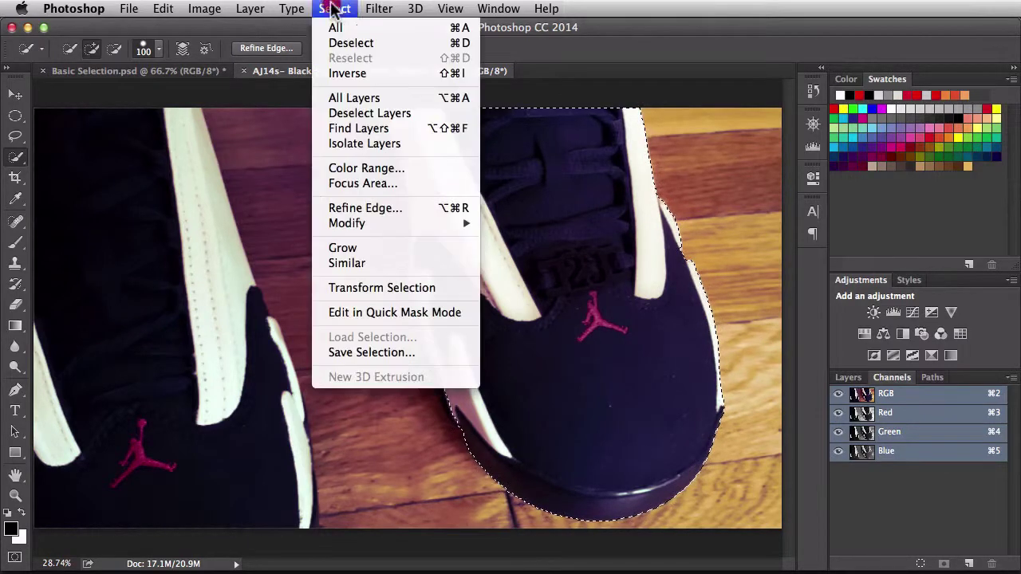
{"action": "left_click", "coordinate": [447, 352]}
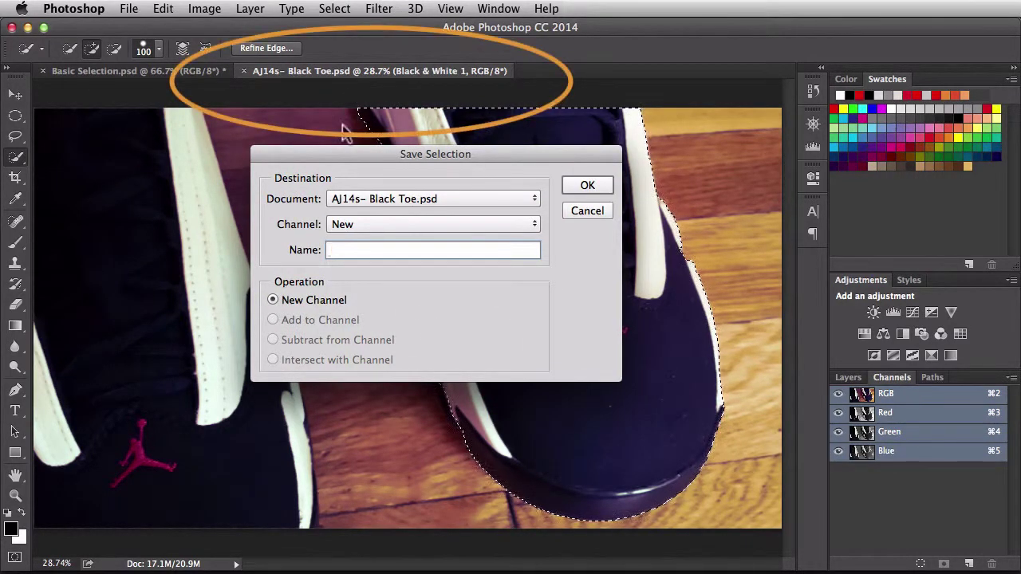
{"action": "left_click", "coordinate": [352, 250]}
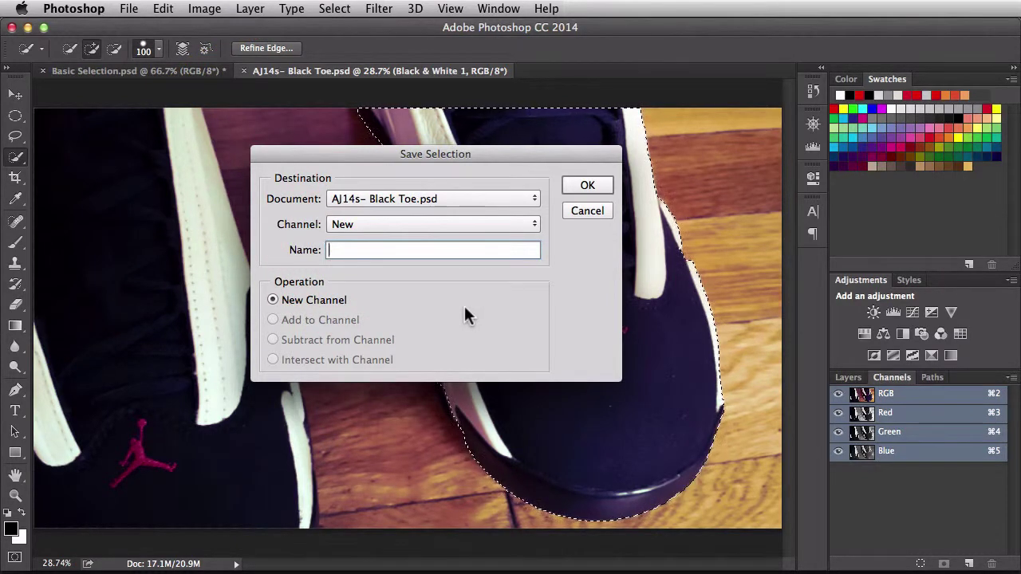
{"action": "type", "text": "right foot"}
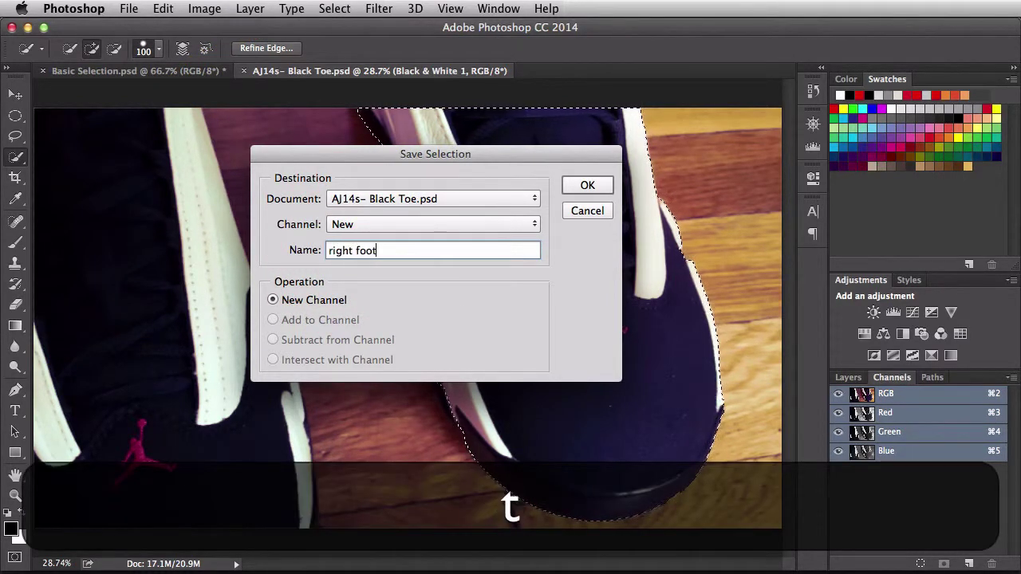
{"action": "left_click", "coordinate": [583, 191]}
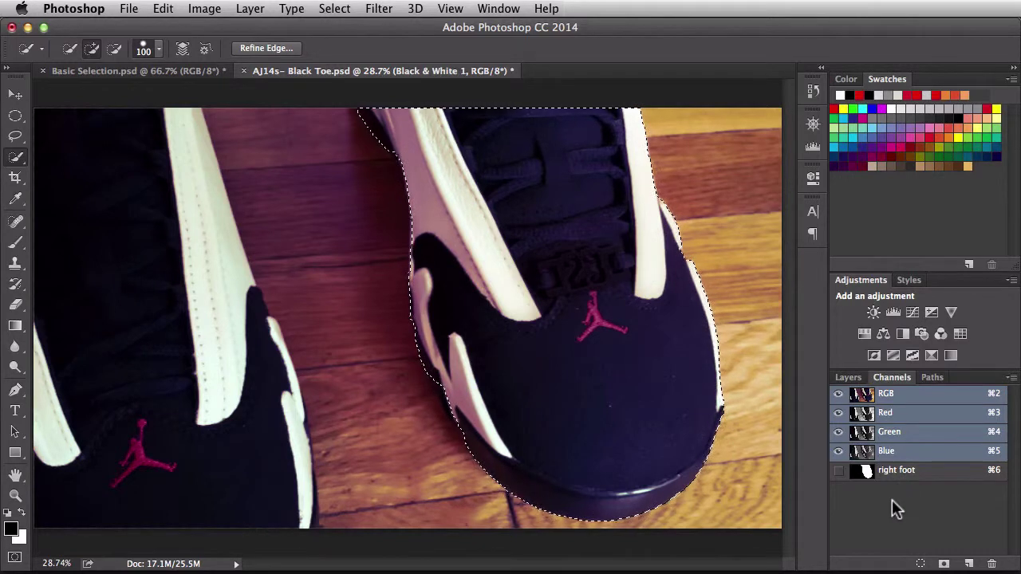
{"action": "left_click", "coordinate": [489, 11]}
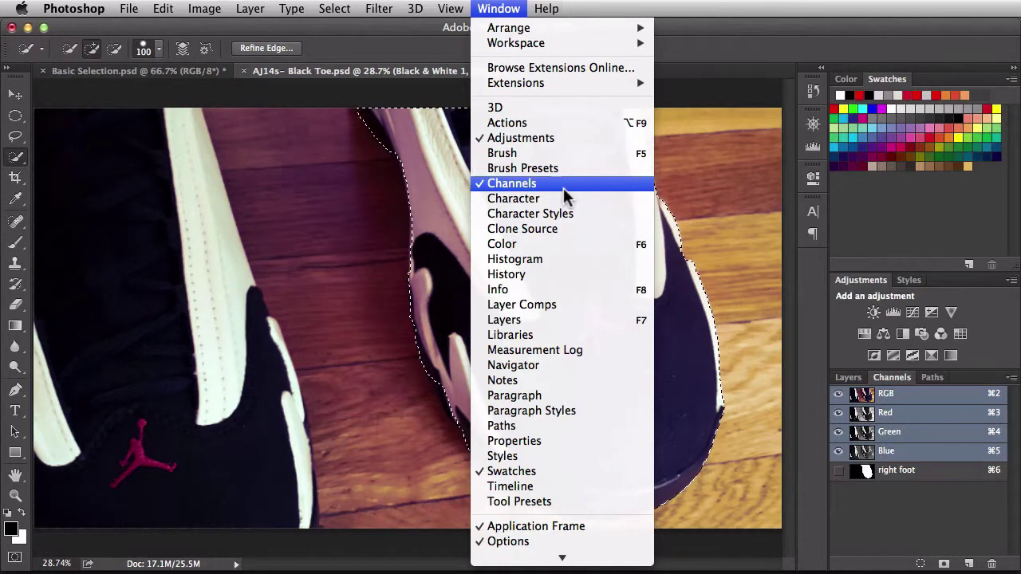
{"action": "left_click", "coordinate": [502, 9]}
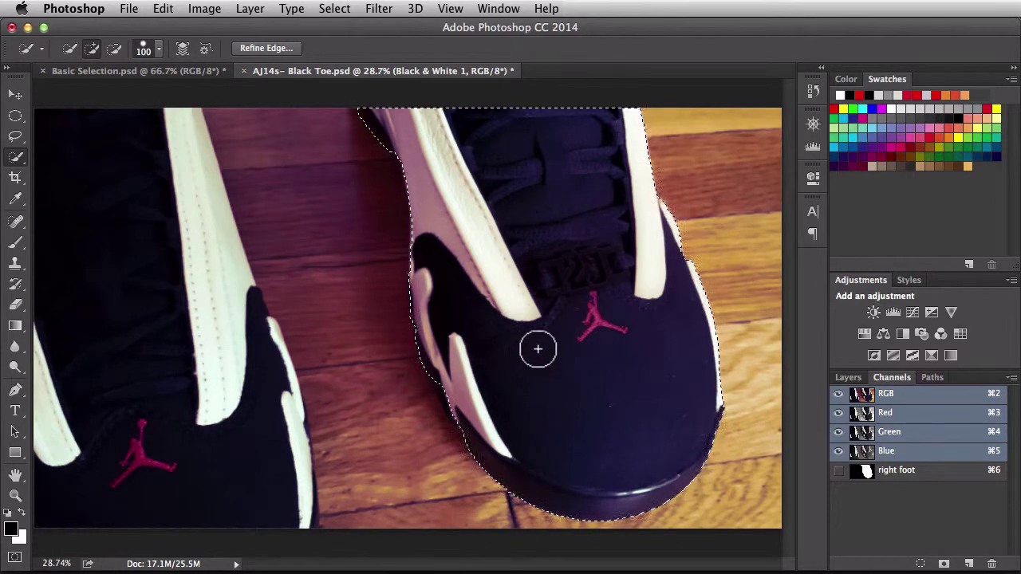
Load the 'right foot' channel as a new selection outlining just the right shoe.
{"action": "left_click", "coordinate": [334, 10]}
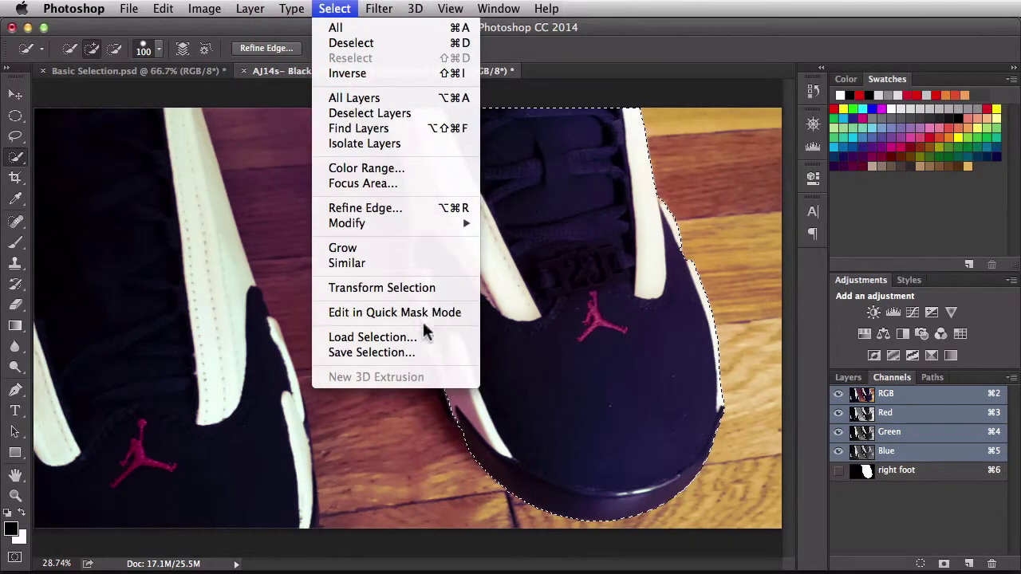
{"action": "left_click", "coordinate": [443, 338]}
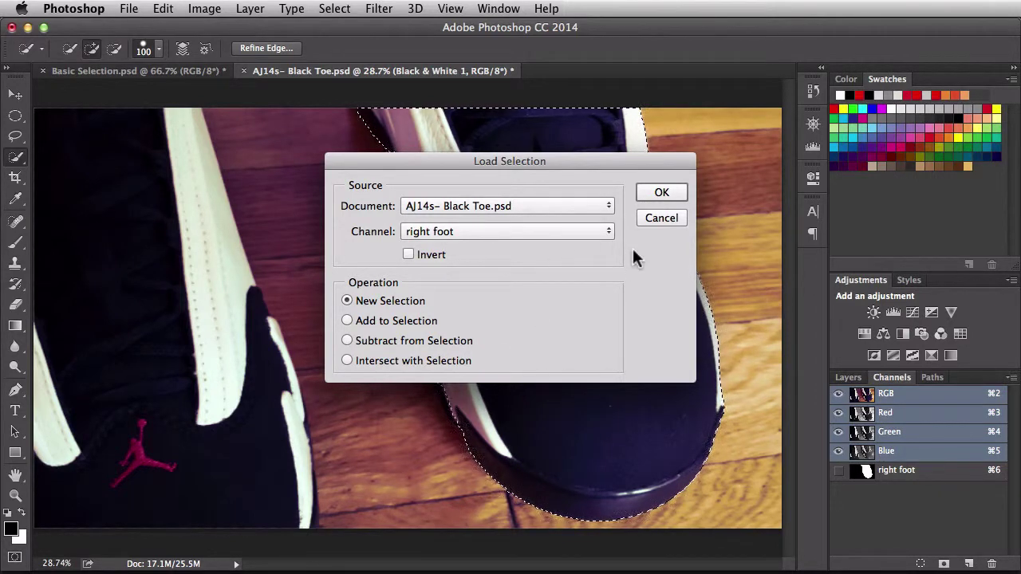
{"action": "left_click", "coordinate": [651, 192]}
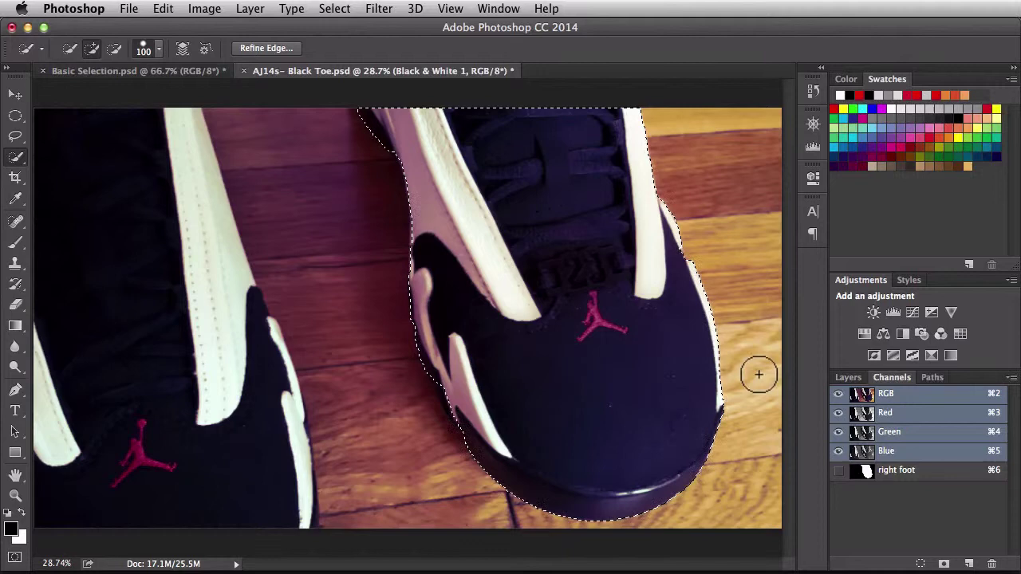